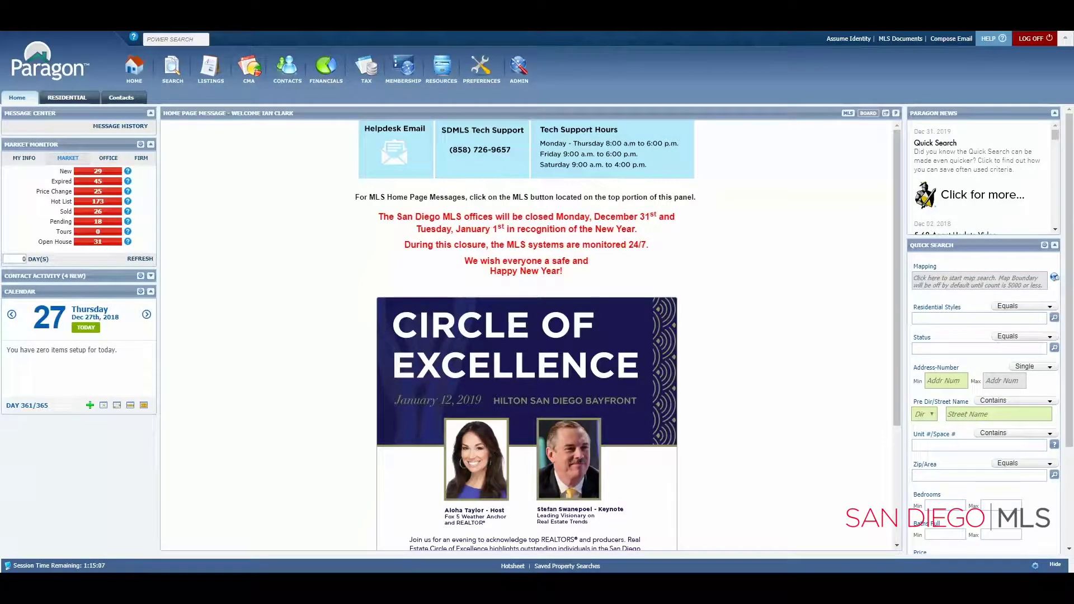
Step: Activate the header Power Search box so it prompts for search text
click(179, 39)
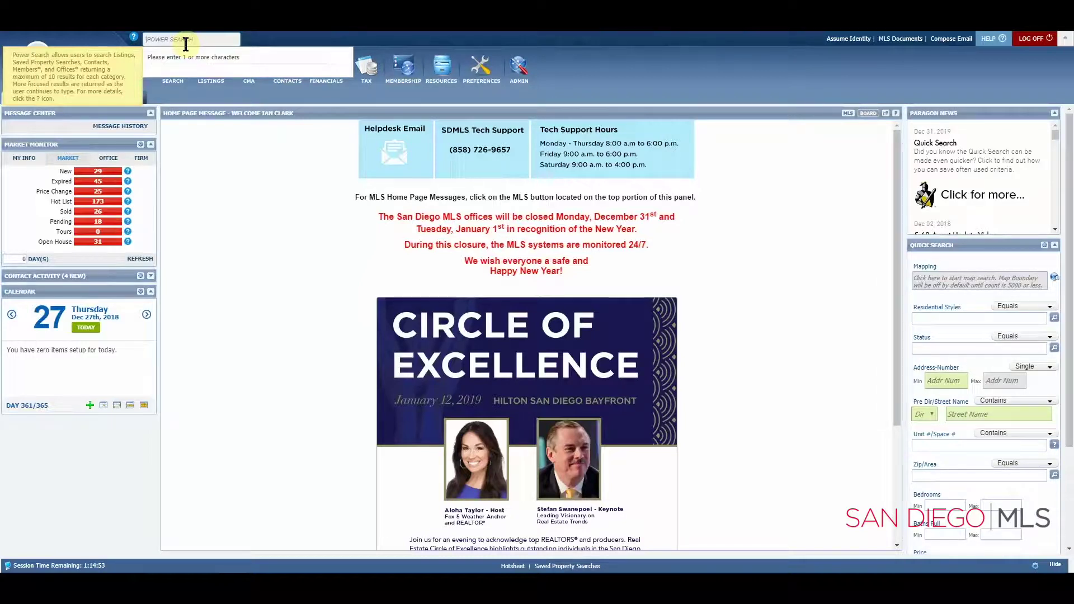
text(180012345, 1800)
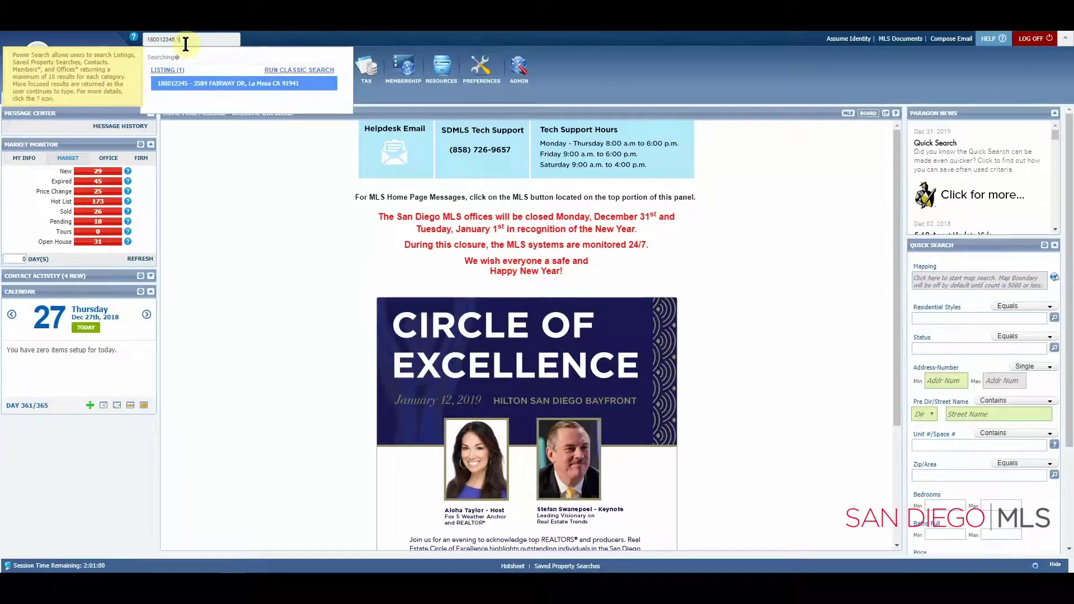
text(12346)
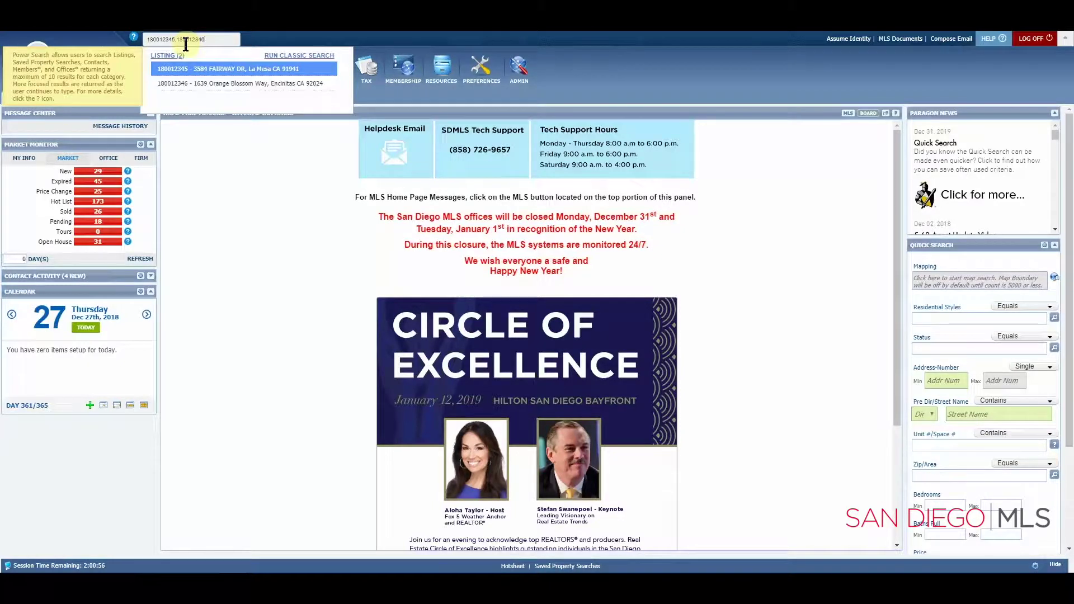
key(BackSpace)
key(BackSpace)
key(BackSpace)
key(BackSpace)
key(BackSpace)
key(BackSpace)
key(BackSpace)
key(BackSpace)
key(BackSpace)
key(BackSpace)
key(BackSpace)
key(BackSpace)
key(BackSpace)
key(BackSpace)
key(BackSpace)
key(BackSpace)
key(BackSpace)
key(BackSpace)
key(BackSpace)
key(BackSpace)
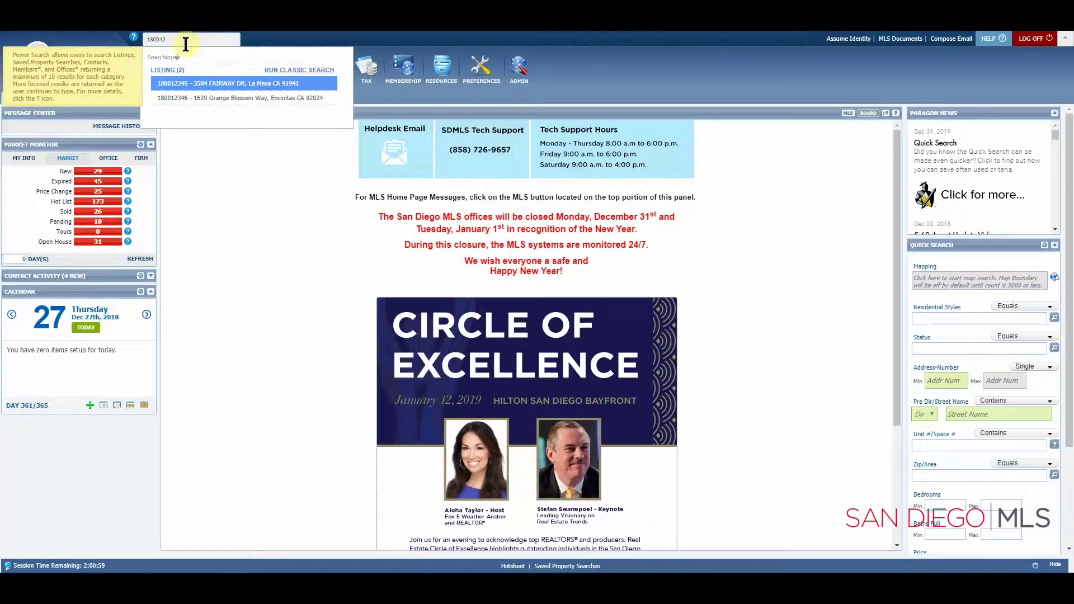
text(clark)
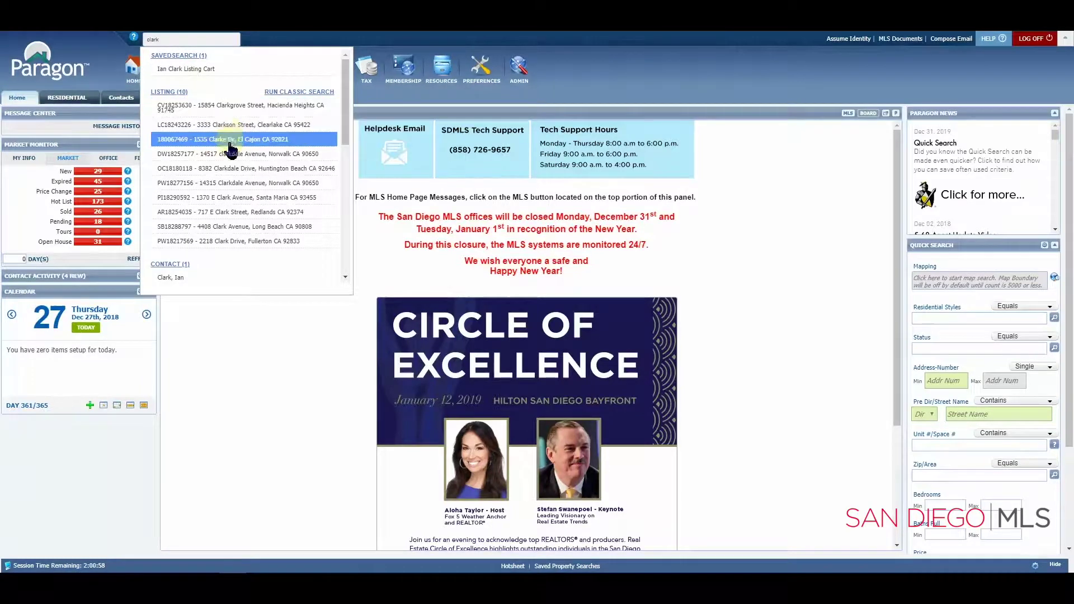
scroll(229, 150, down, 5)
scroll(234, 184, down, 4)
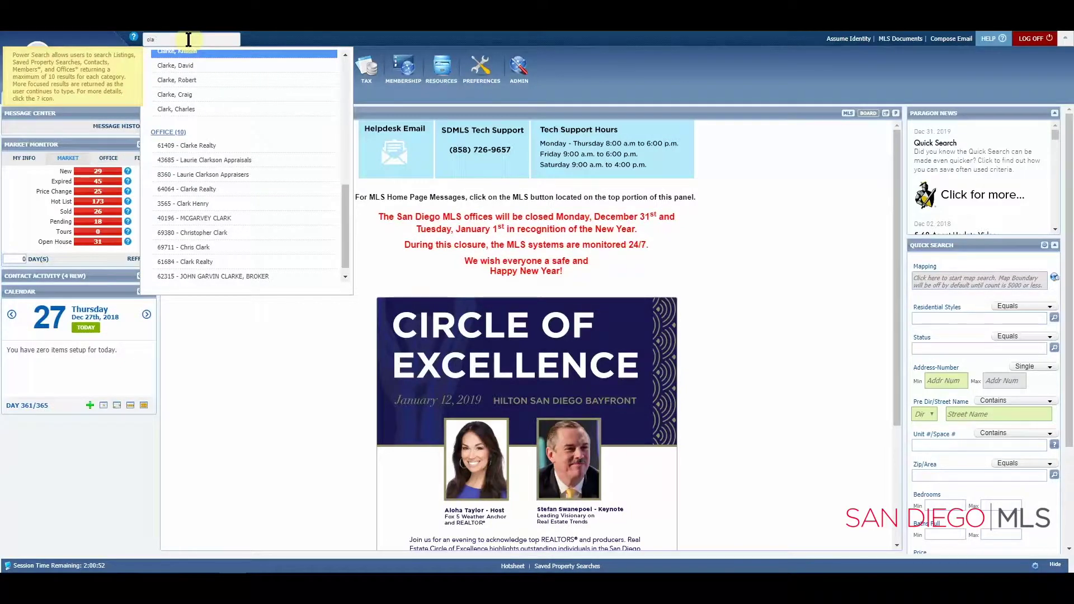
key(BackSpace)
key(BackSpace)
key(BackSpace)
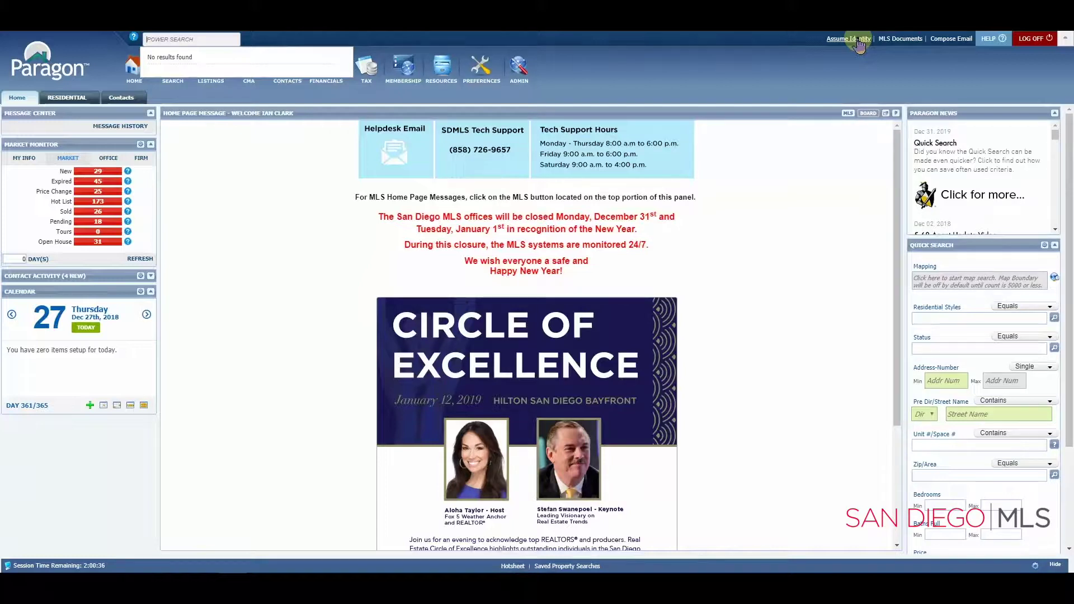
Step: Open MLS Documents, close its tab, then reopen it to show the MLS and SDAR folders
click(889, 44)
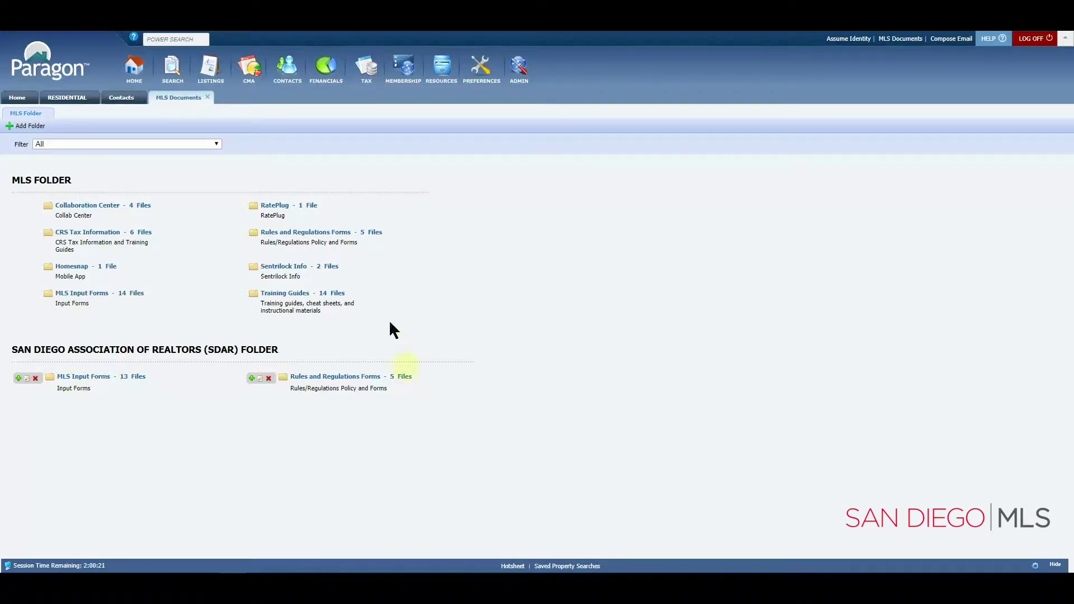
click(207, 98)
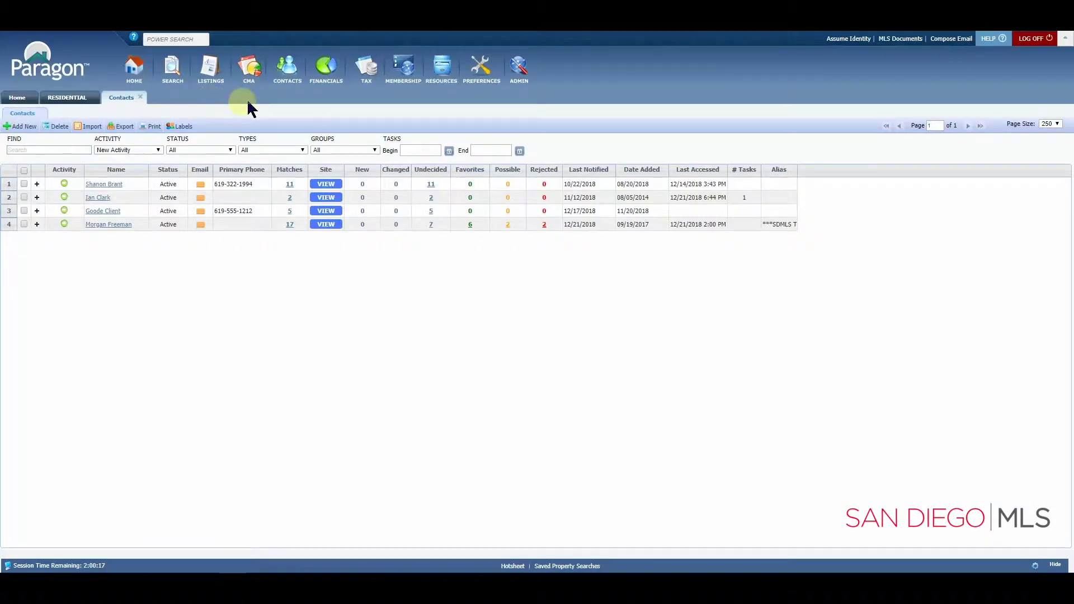
click(898, 39)
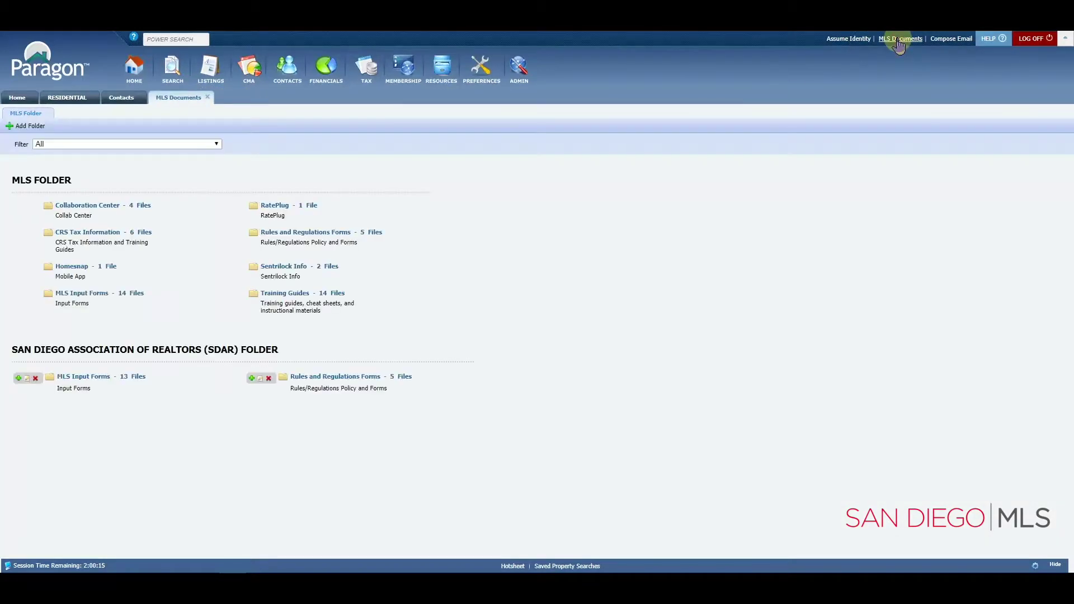
click(944, 39)
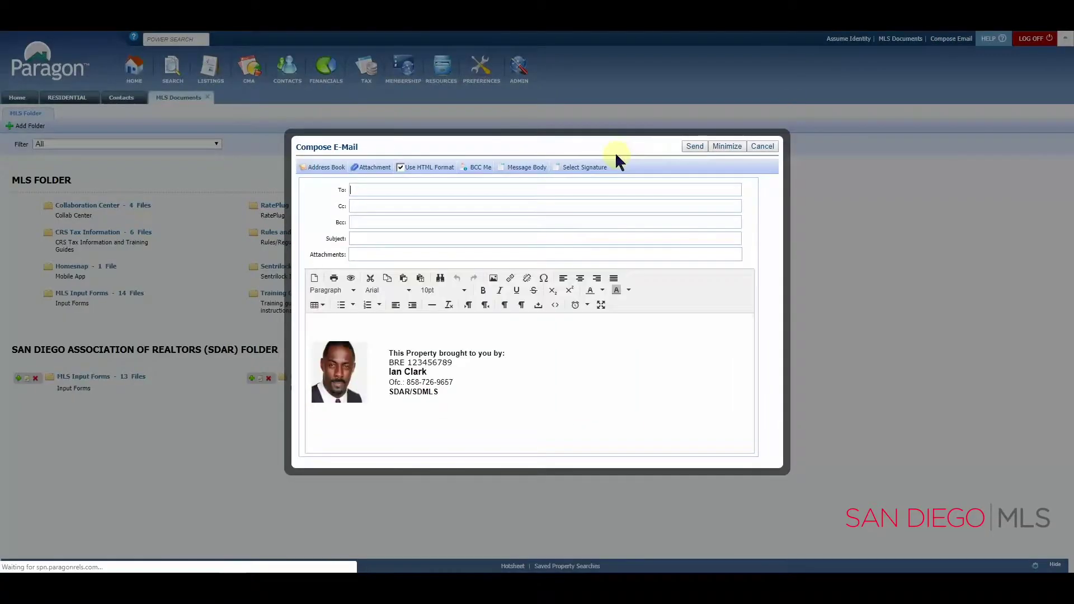
click(386, 189)
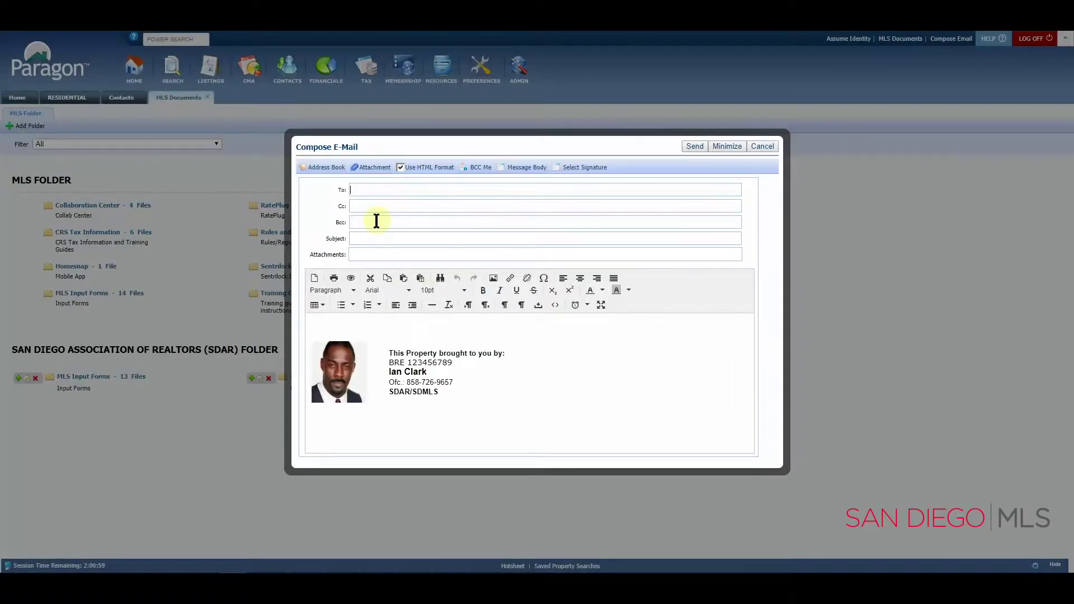
click(319, 178)
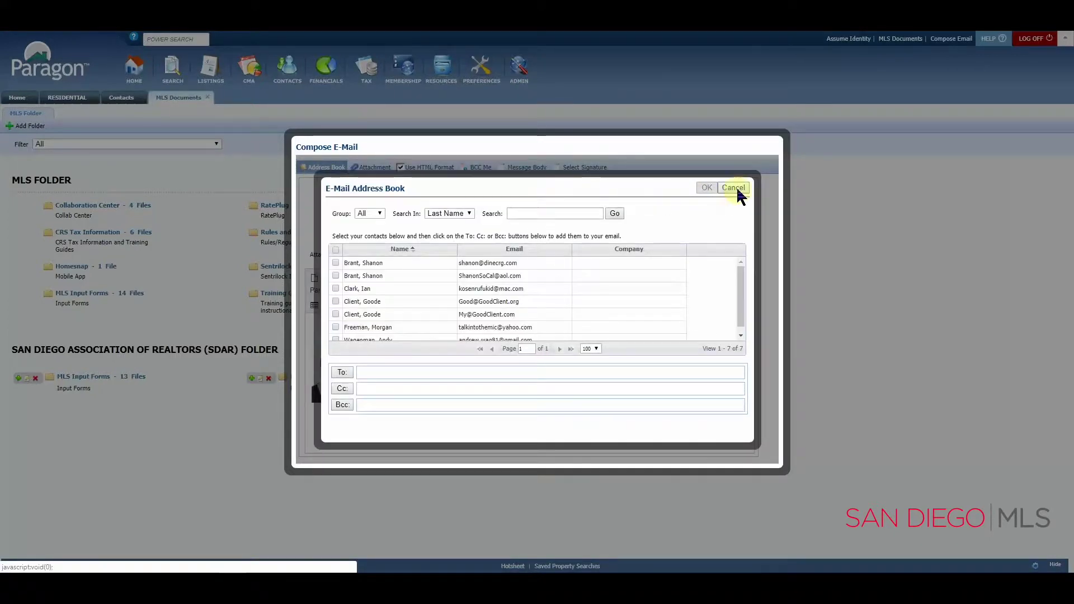
click(737, 190)
click(384, 193)
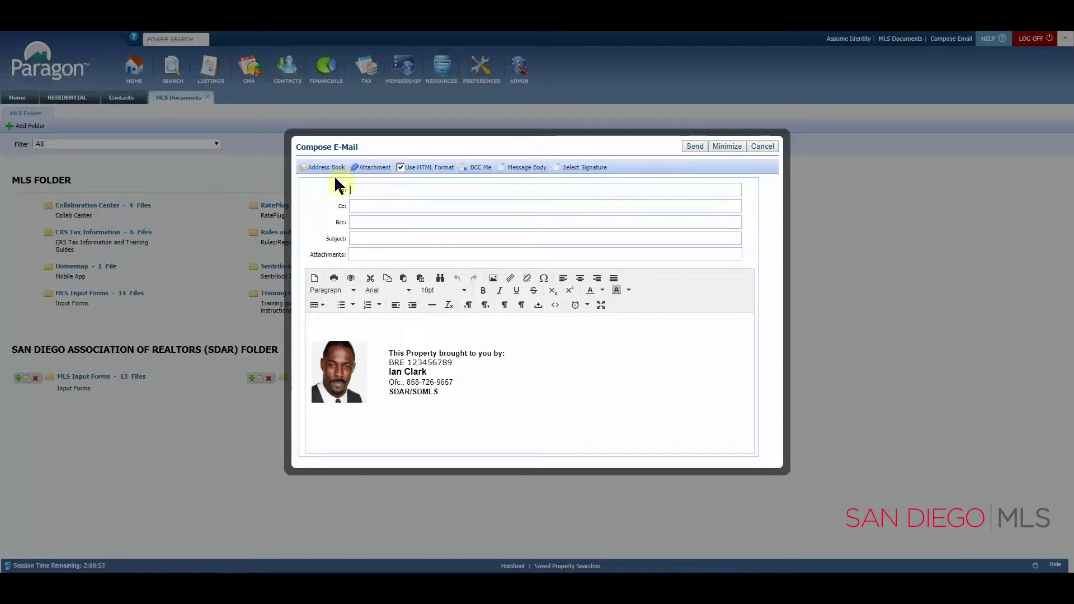
click(379, 169)
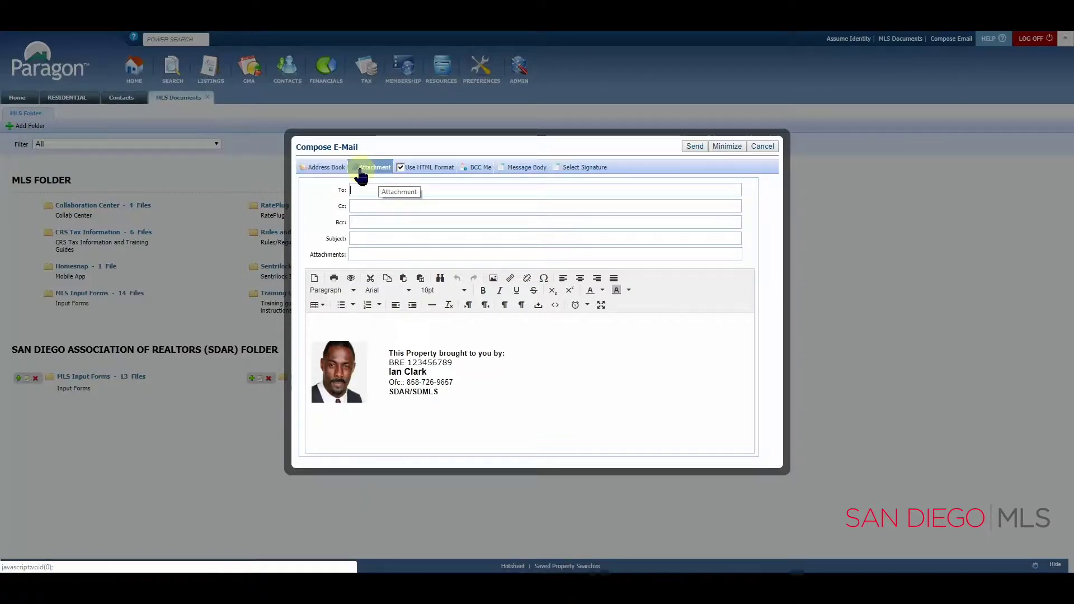
click(769, 149)
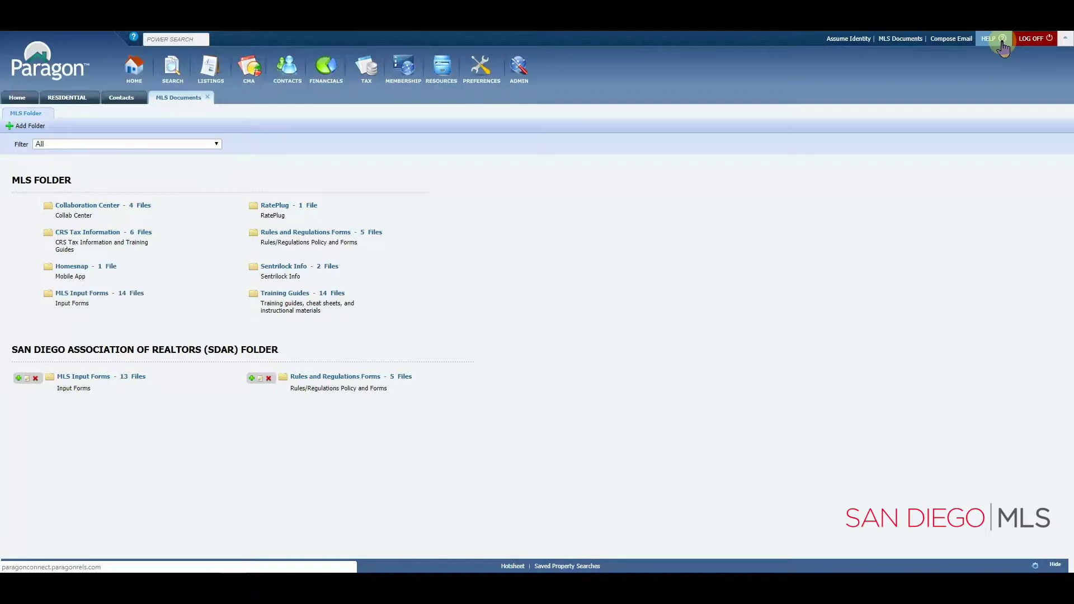
click(1064, 45)
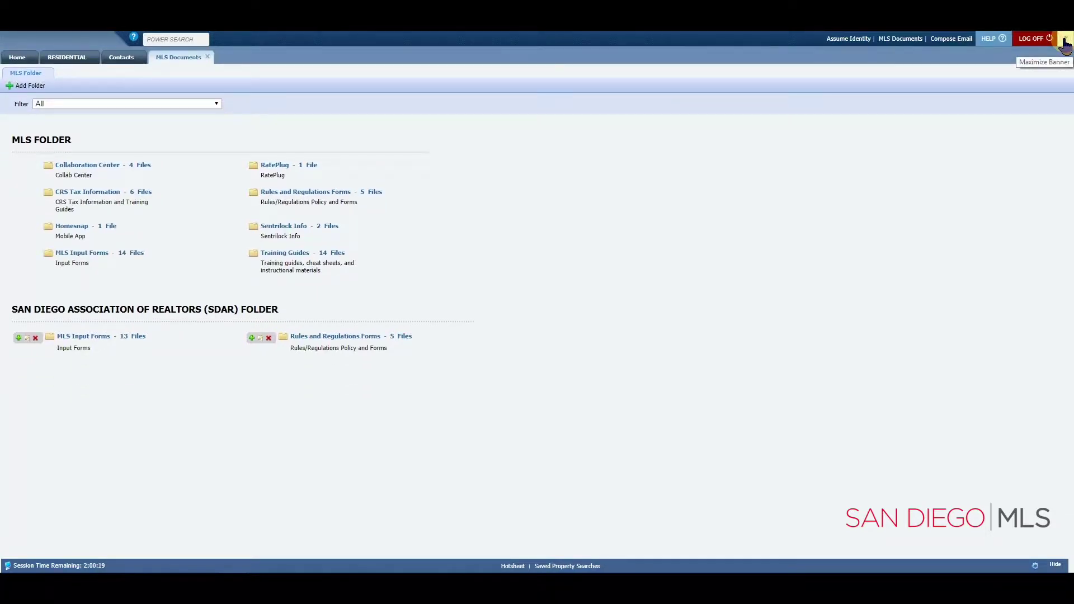
click(1064, 45)
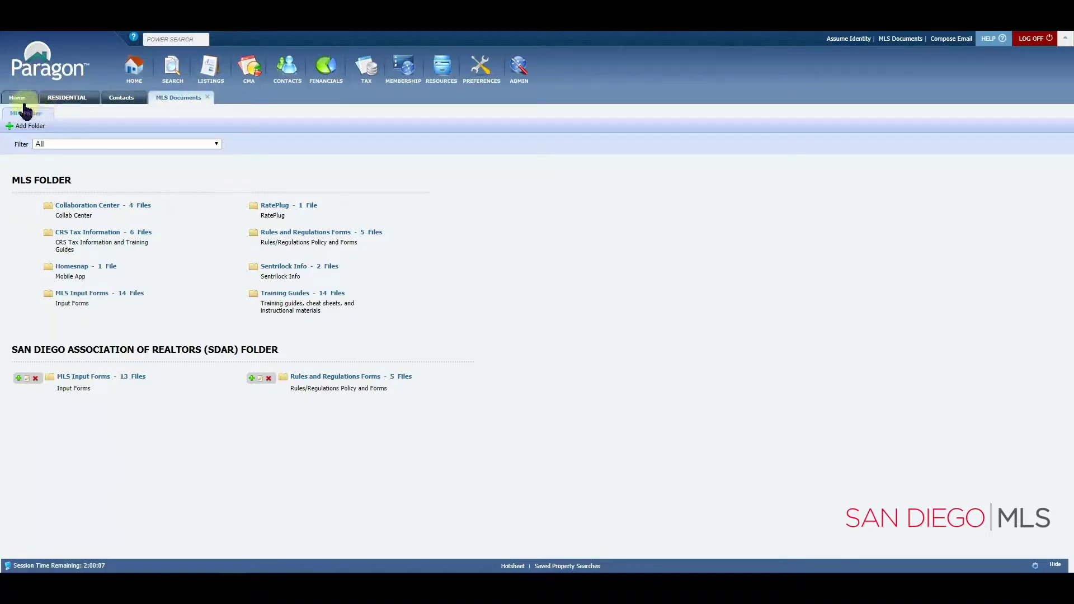
Step: Return to the Home tab, glance at the Contacts tab, then go back Home
click(32, 77)
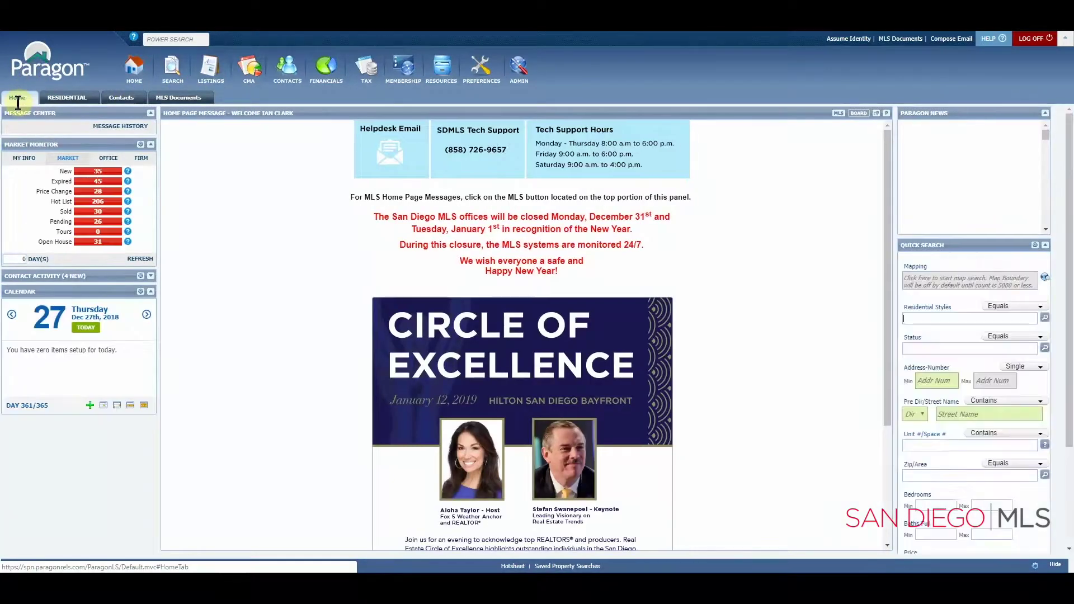
click(121, 98)
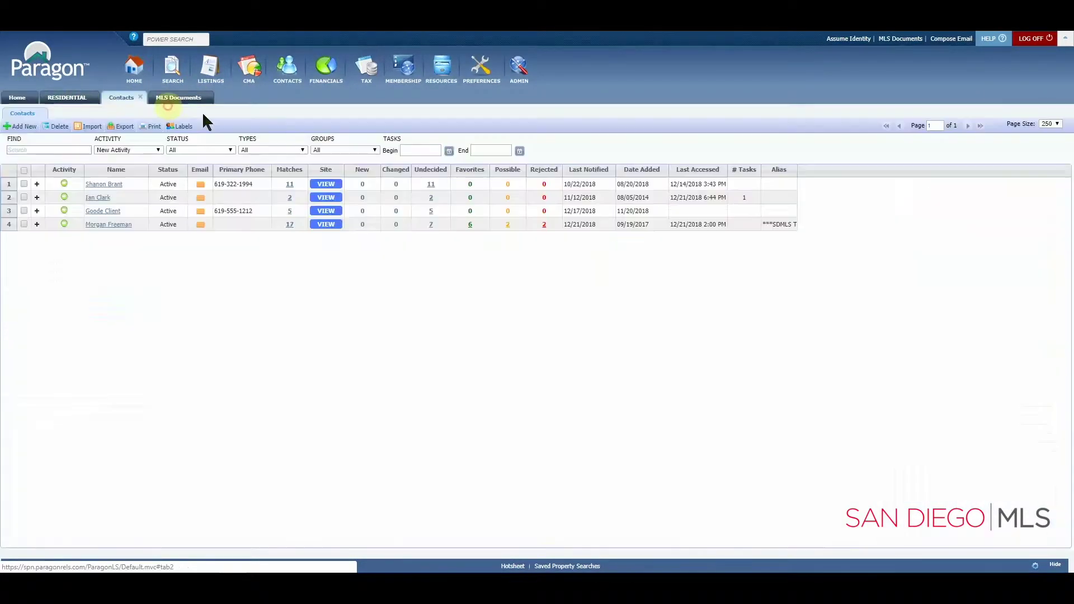
click(135, 70)
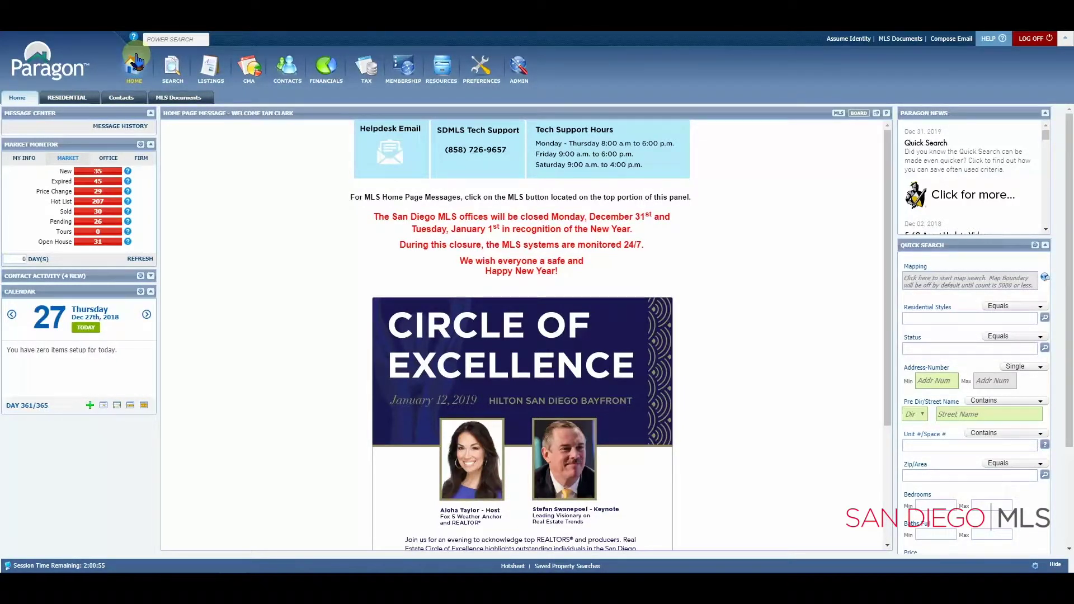
Step: Show the SEARCH menu with property classes, Hotsheet and saved searches
mouse_move(174, 75)
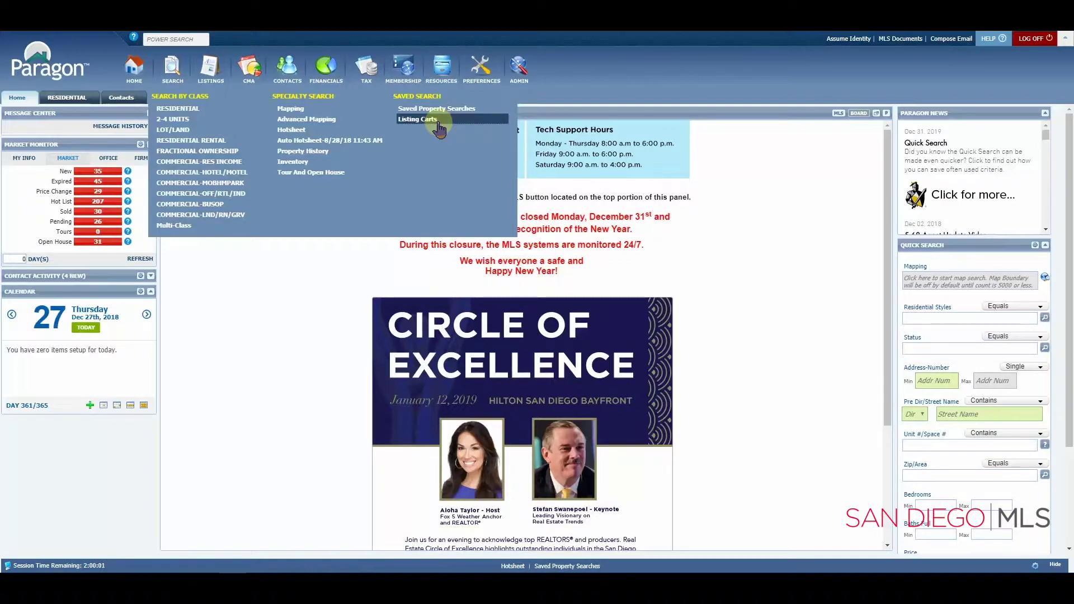
Step: Preview the LISTINGS menu, then display the CMA presentation and subject property menu
mouse_move(214, 71)
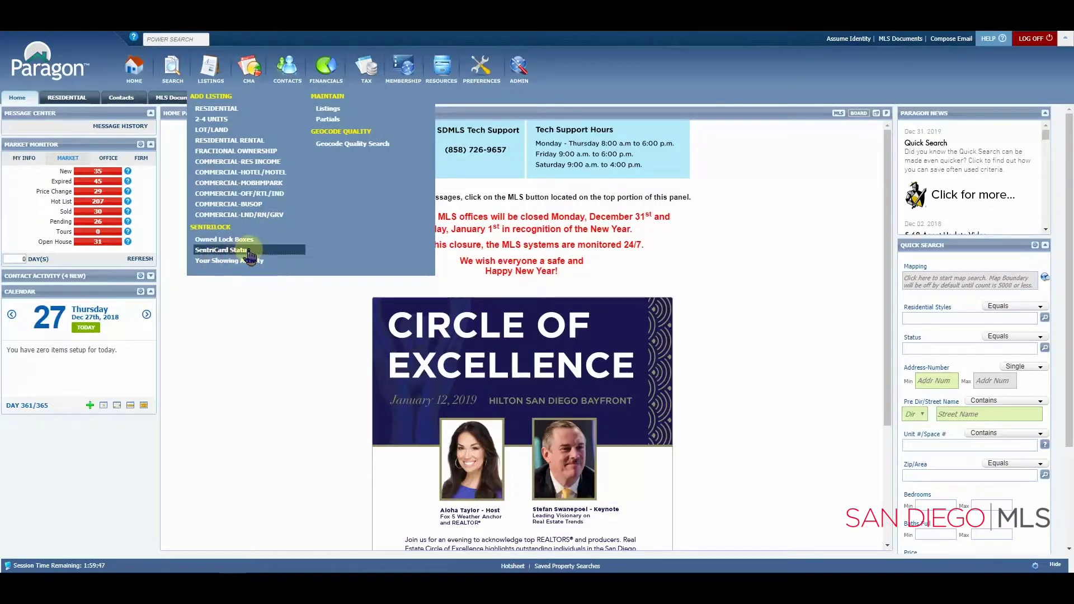
mouse_move(262, 63)
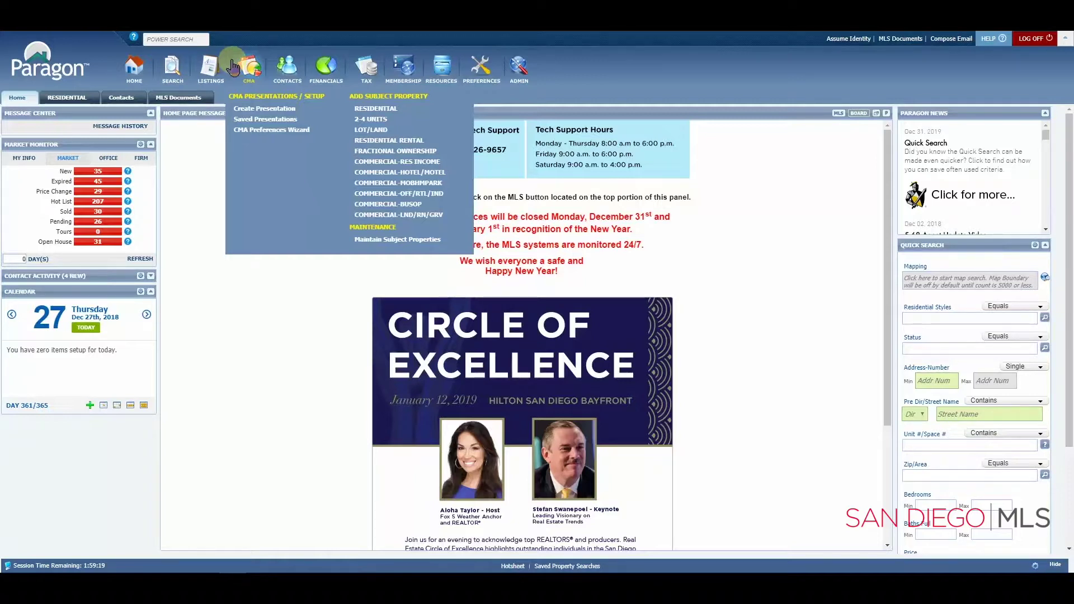
Step: Preview the CONTACTS menu, then let all toolbar menus close back to Home
mouse_move(293, 77)
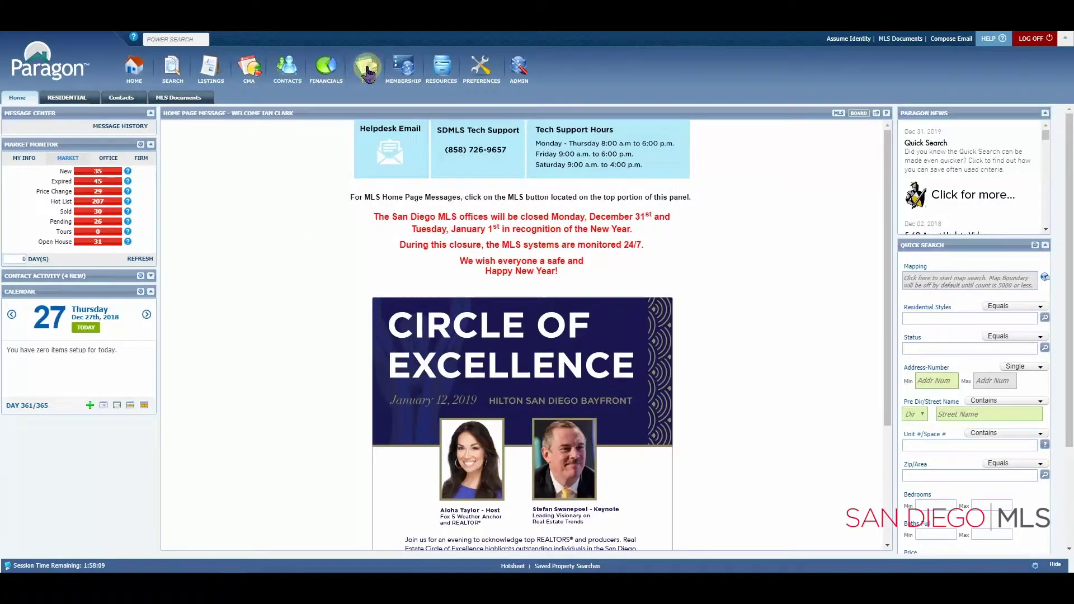
Step: Preview CRS: Tax Search, then show Membership Reports with Agent and Membership Rosters
mouse_move(366, 70)
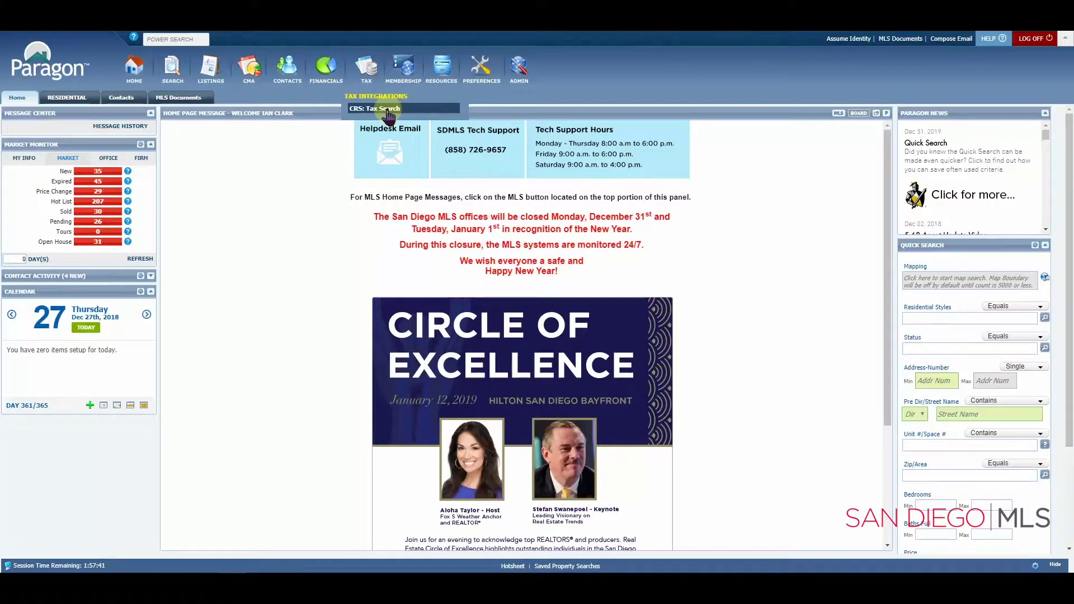
mouse_move(403, 78)
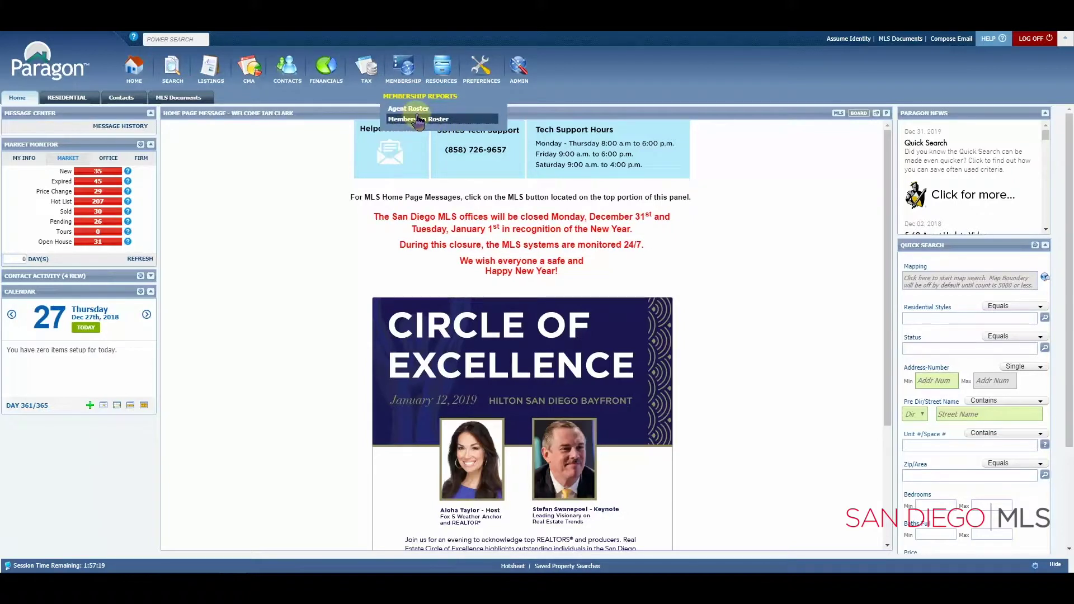
Step: Preview the RESOURCES menu and let it close, leaving the plain Home page
click(440, 70)
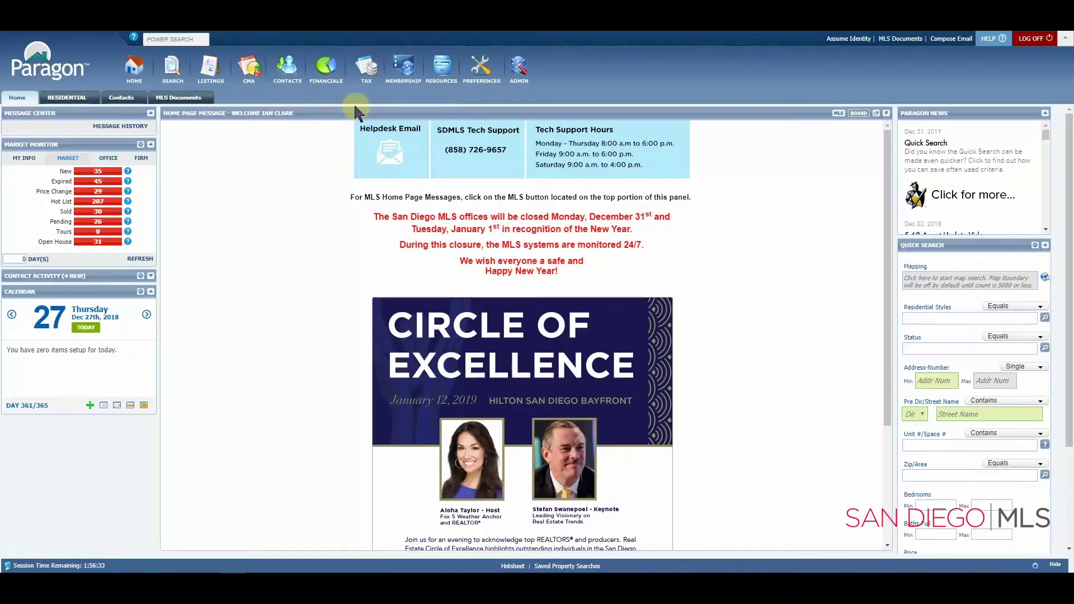
Step: Reopen the RESOURCES menu, then leave the Home page showing with other tabs open
click(446, 77)
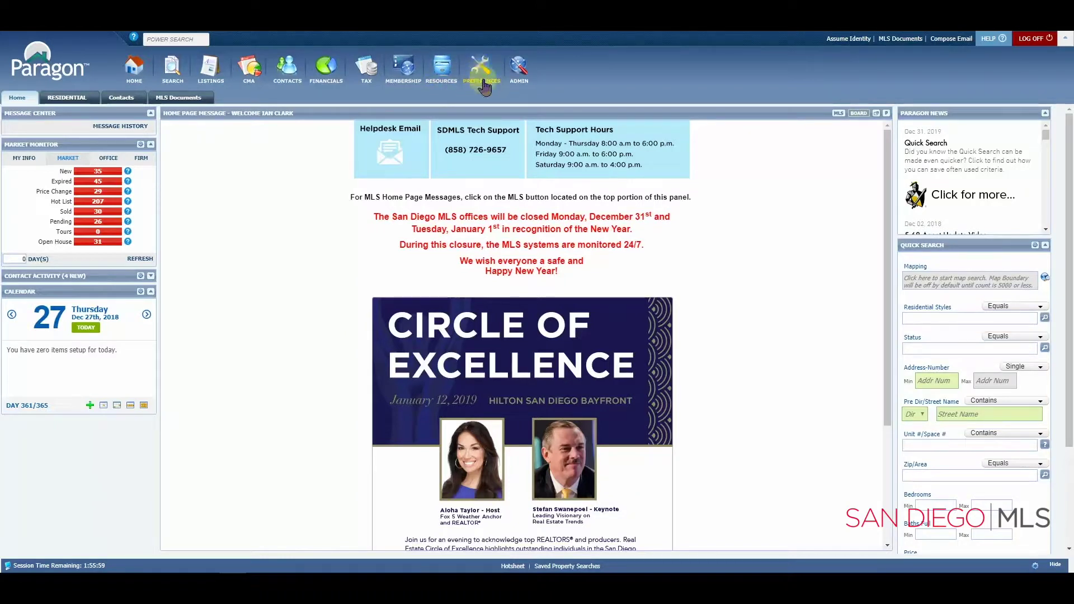
mouse_move(480, 80)
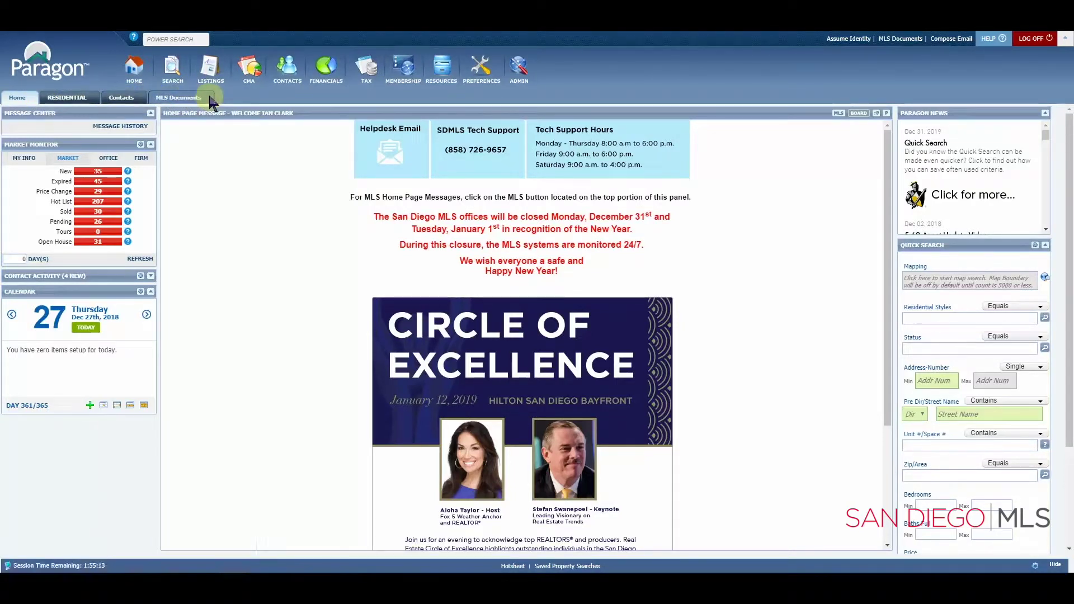
Step: Switch between the Residential, Contacts and MLS Documents tabs
click(66, 99)
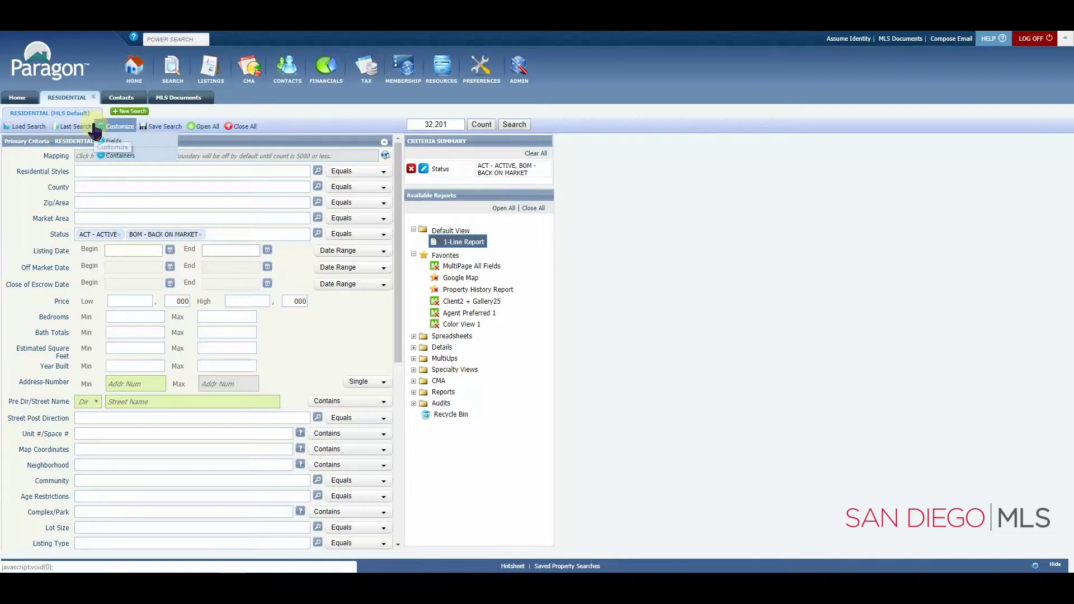
click(132, 98)
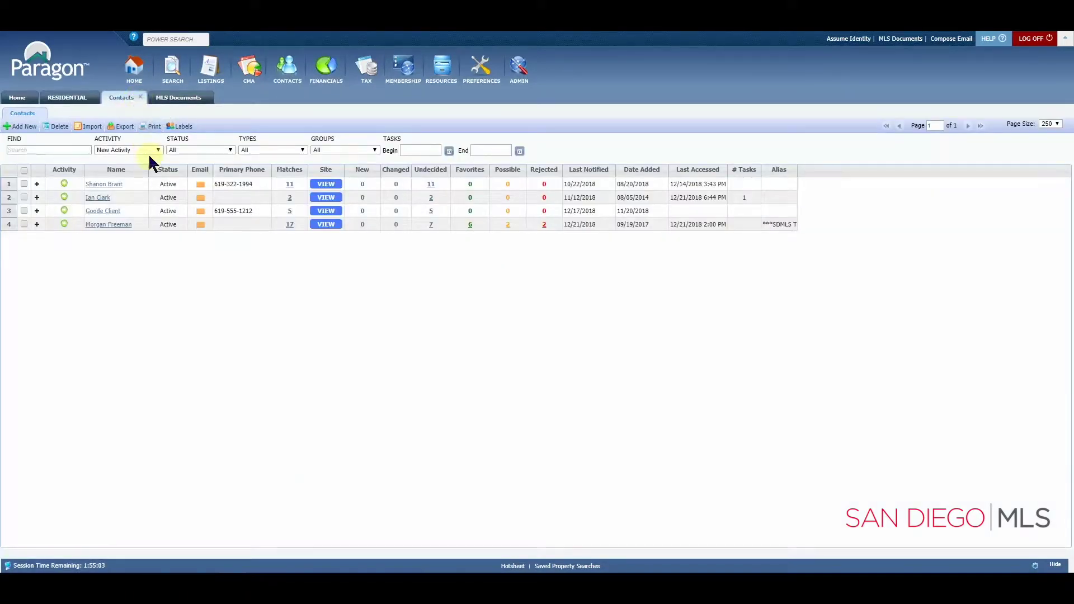
click(67, 101)
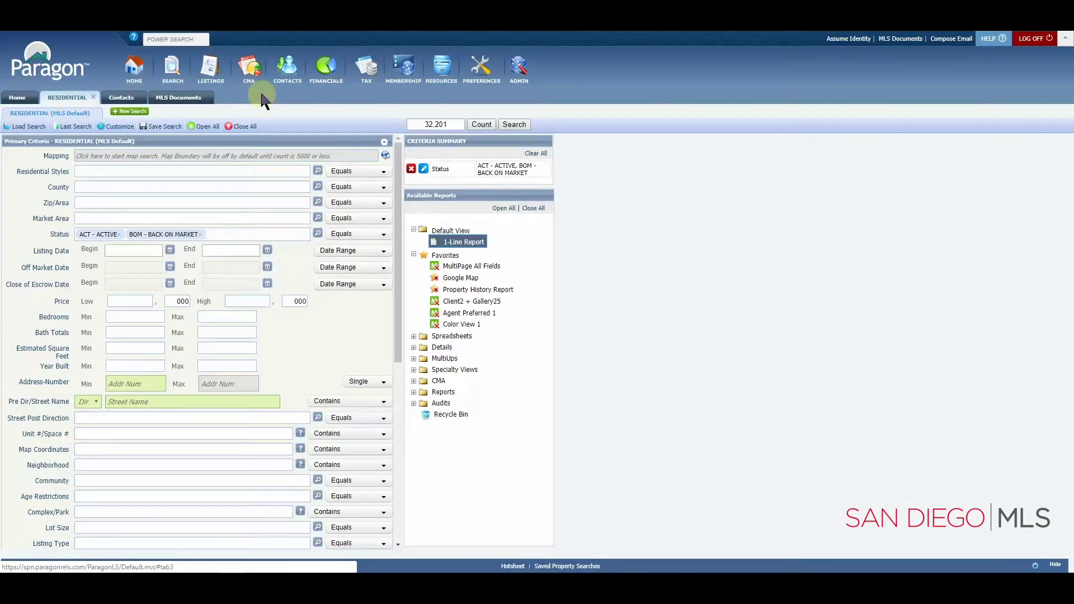
click(169, 98)
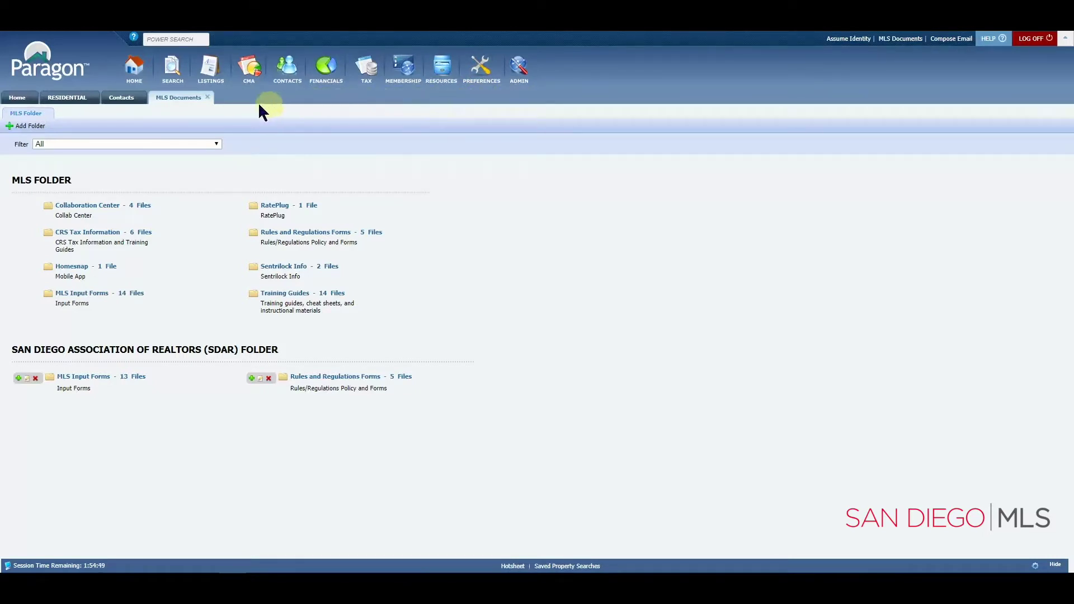
Step: Revisit Contacts and MLS Documents, then close MLS Documents and go back Home
click(115, 99)
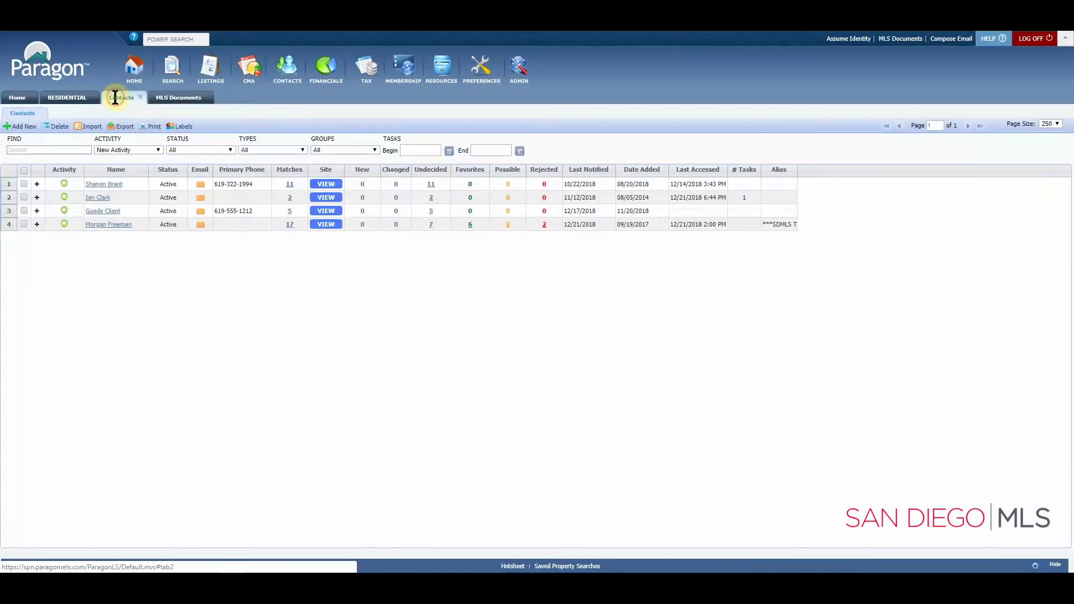
click(182, 106)
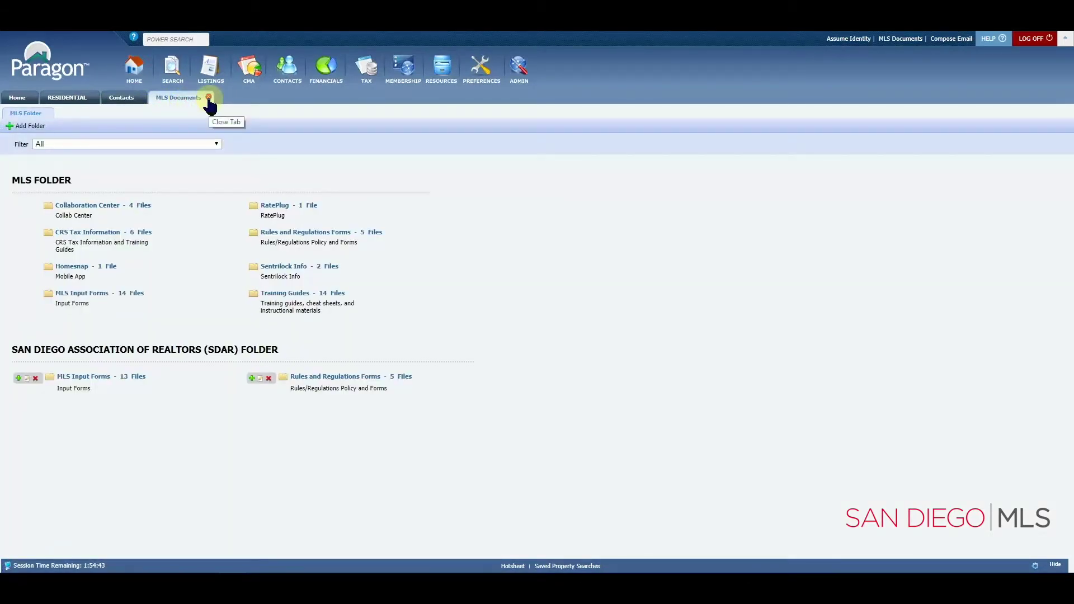
click(209, 98)
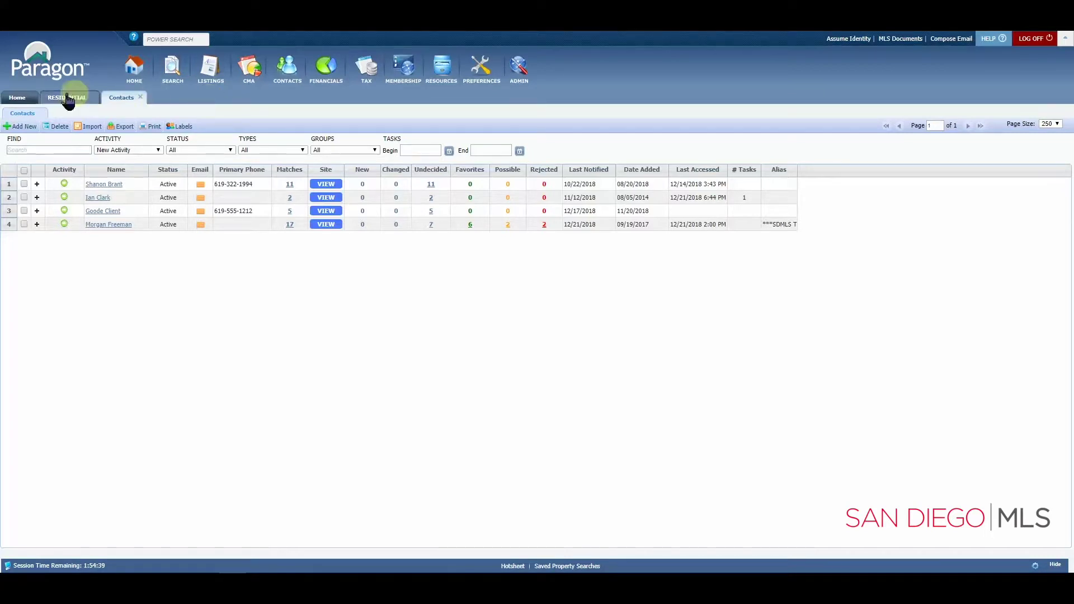
click(17, 98)
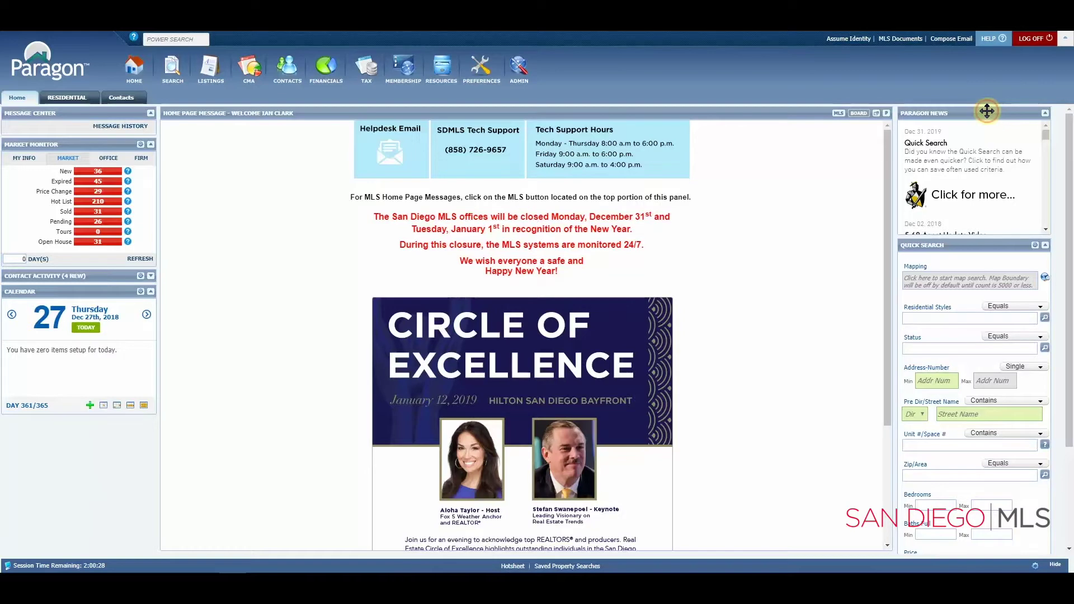
Step: Drag the Paragon News panel from the right column to the top of the left column
drag(986, 111, 92, 114)
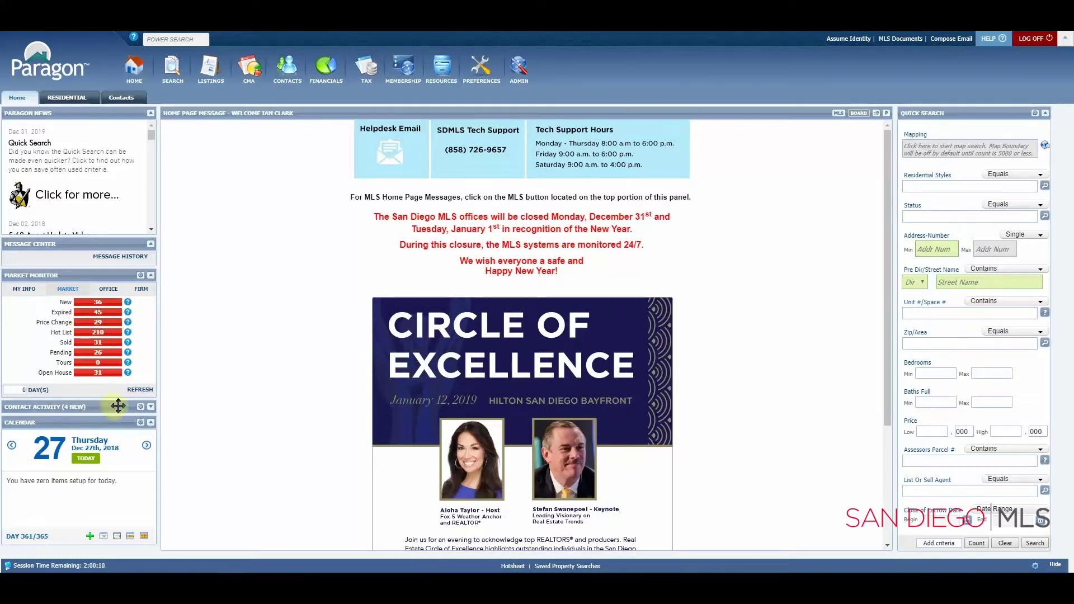
Step: Expand the Contact Activity panel and check the Calendar for Thursday, December 27th, 2018
click(151, 408)
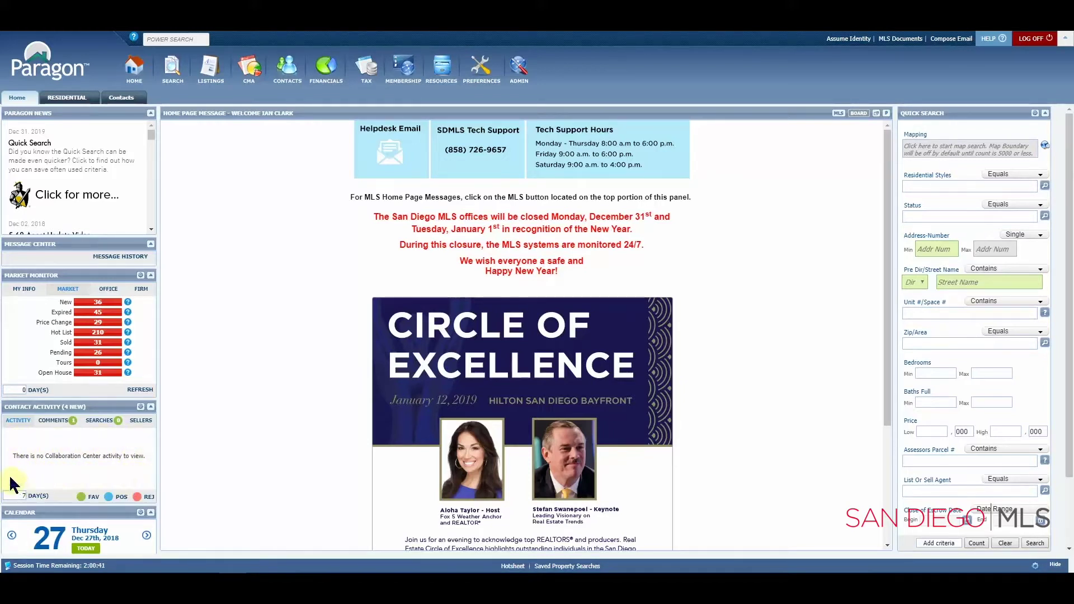
scroll(44, 464, down, 3)
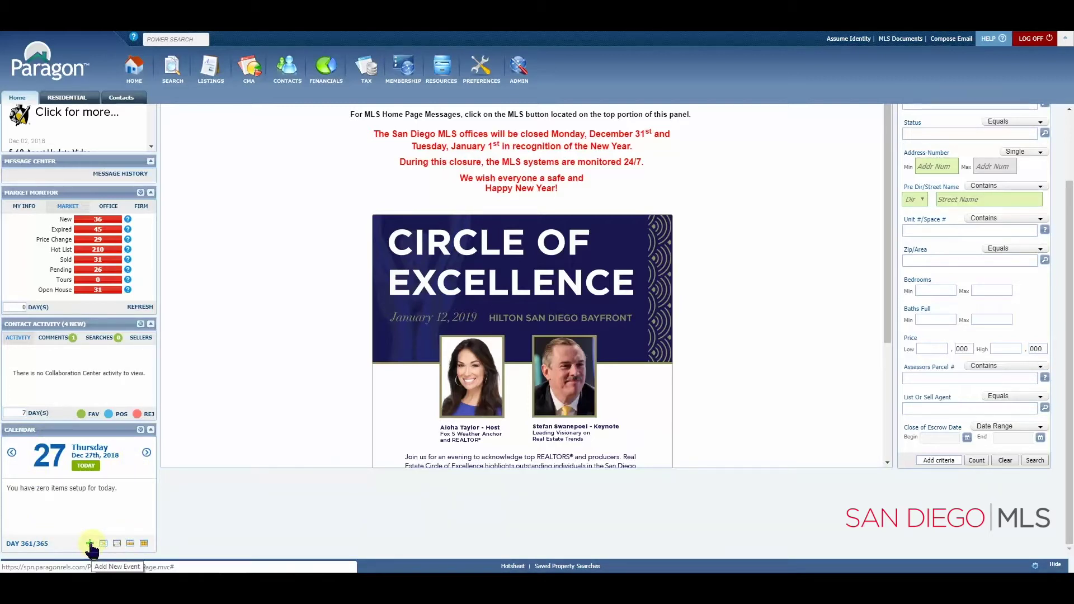
scroll(90, 534, up, 2)
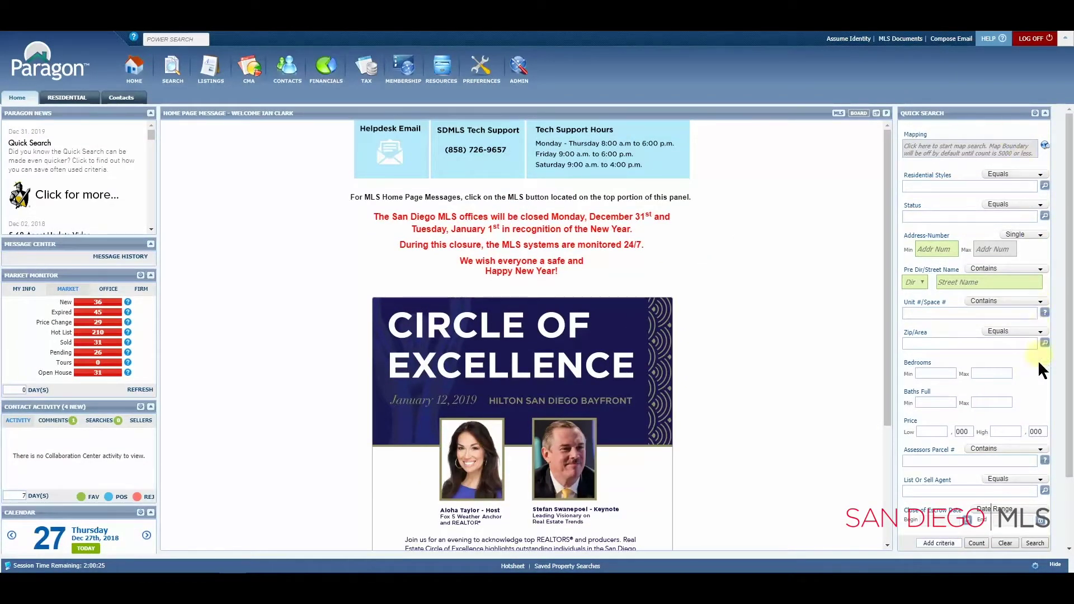
click(1004, 544)
scroll(783, 302, down, 3)
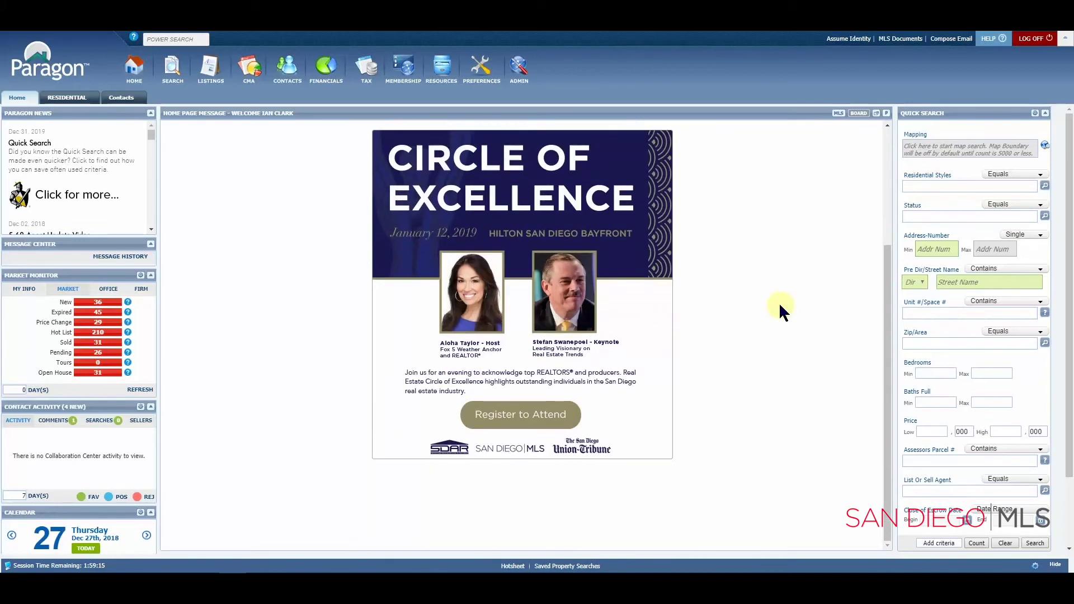
scroll(779, 306, up, 3)
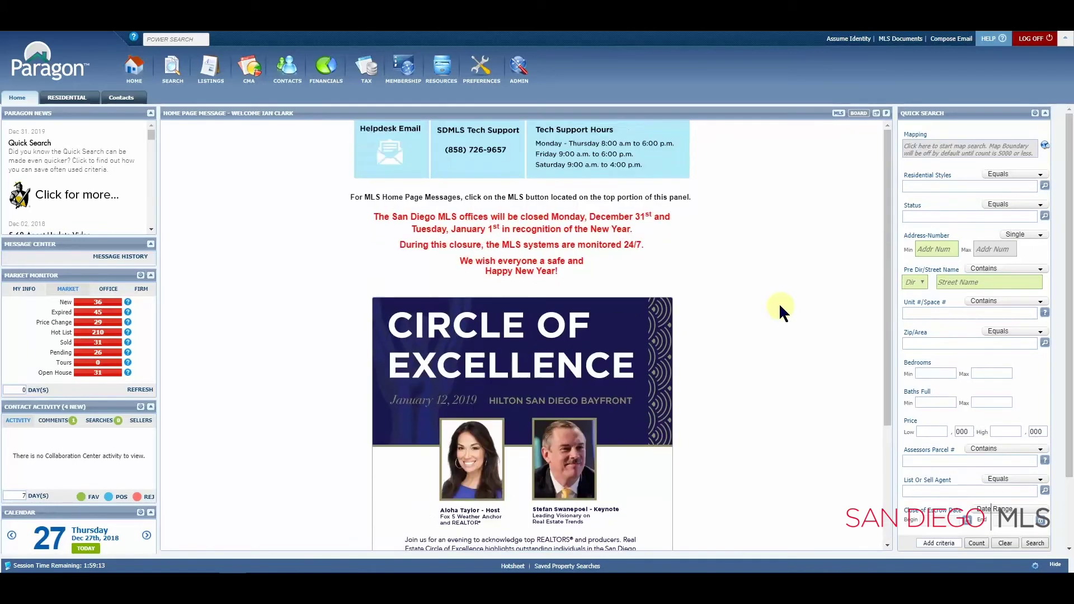